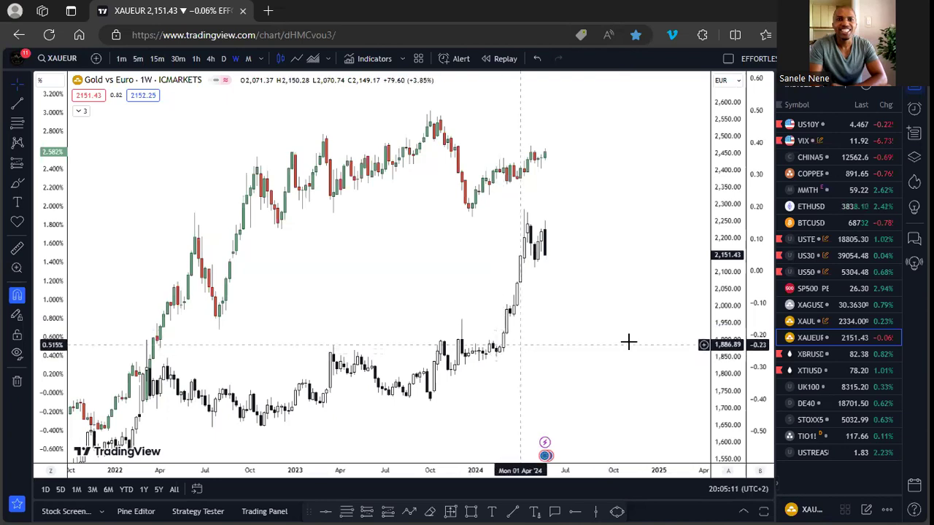
Examine the weekly Gold vs Euro price history against the German 10-year yield overlay from 2020 to 2024.
scroll(496, 306, "up", 1)
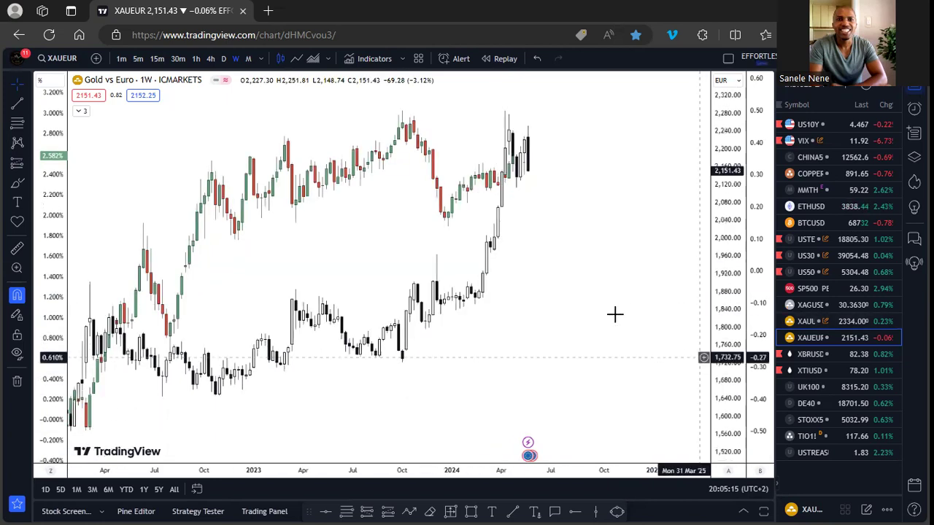
left_click_drag(725, 290, 725, 294)
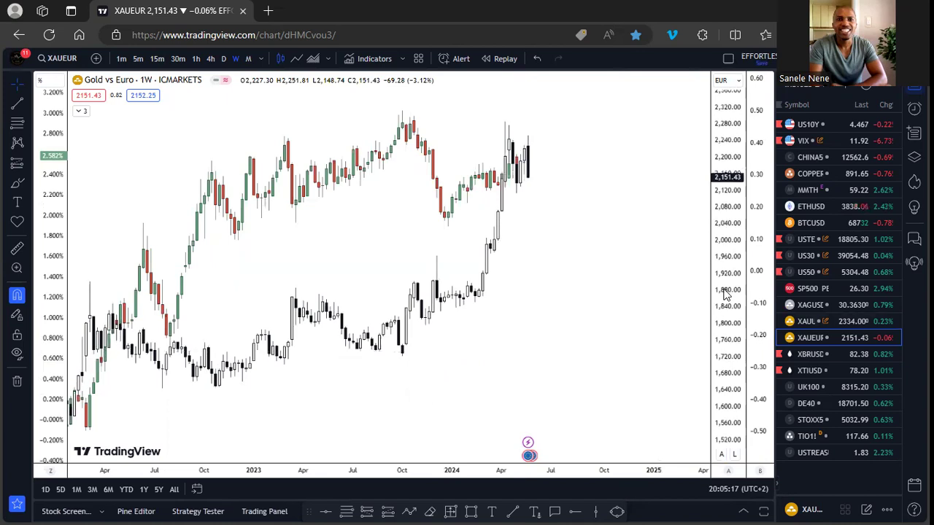
left_click_drag(665, 360, 685, 363)
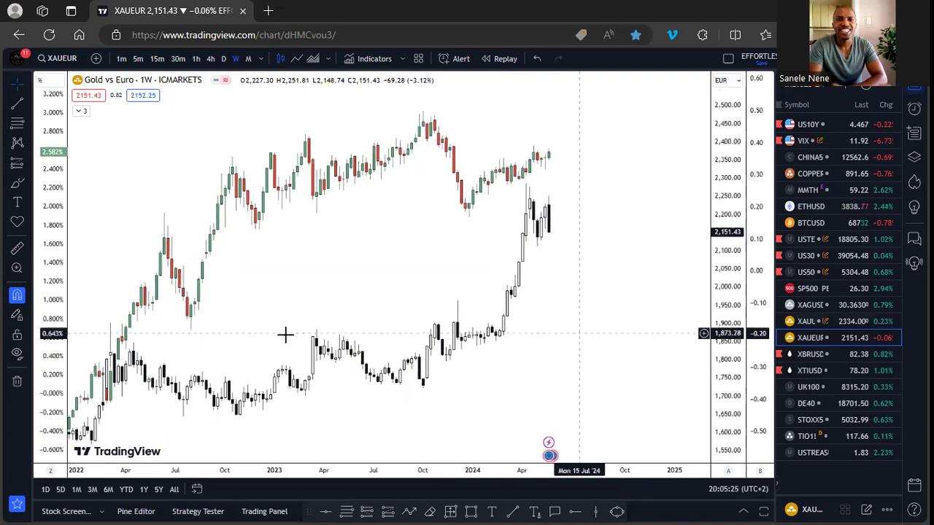
scroll(284, 317, "down", 2)
scroll(581, 330, "down", 3)
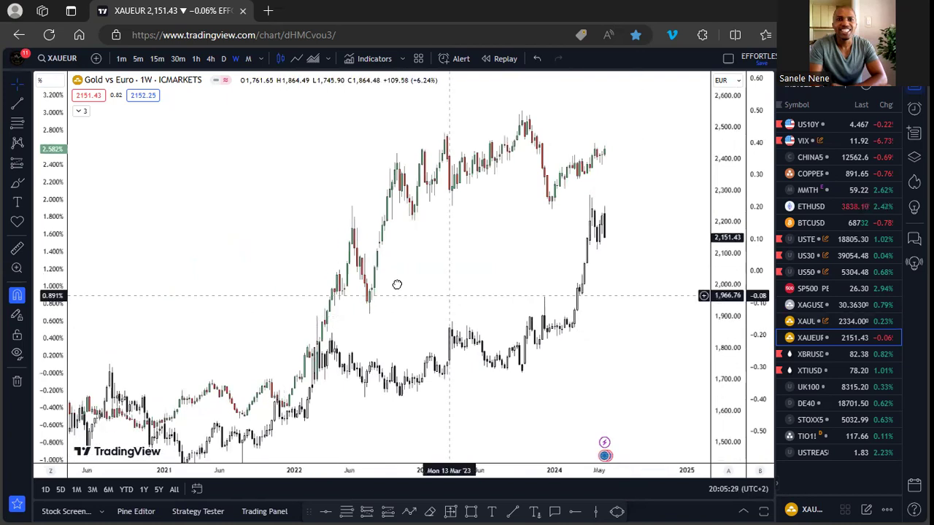
left_click_drag(397, 285, 411, 285)
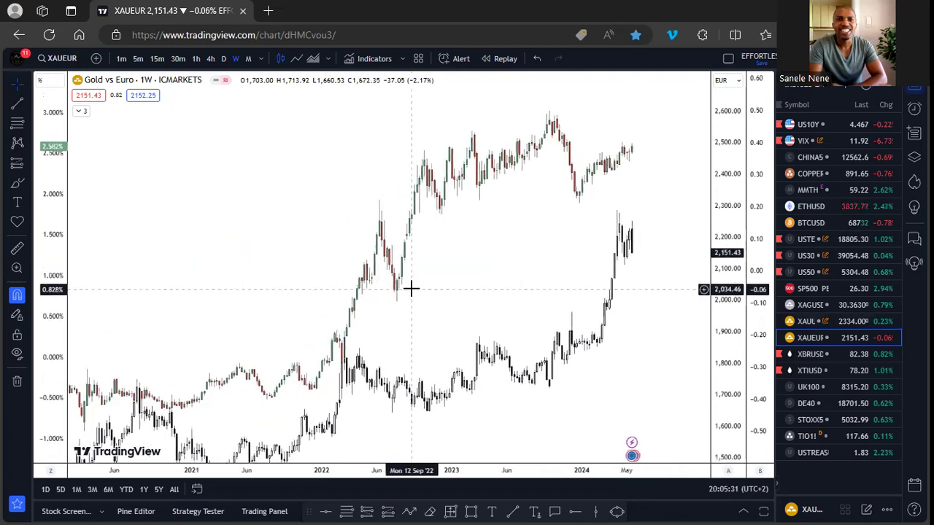
scroll(429, 310, "down", 1)
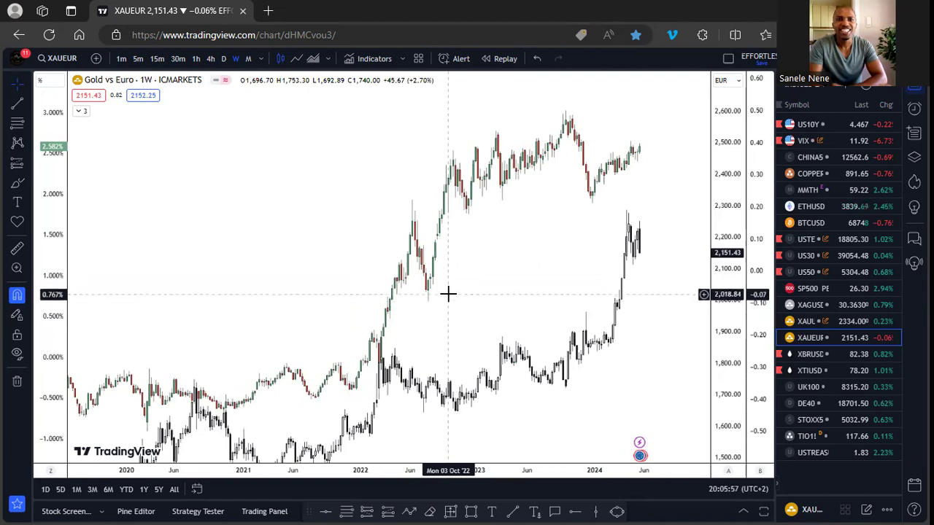
scroll(522, 396, "up", 3)
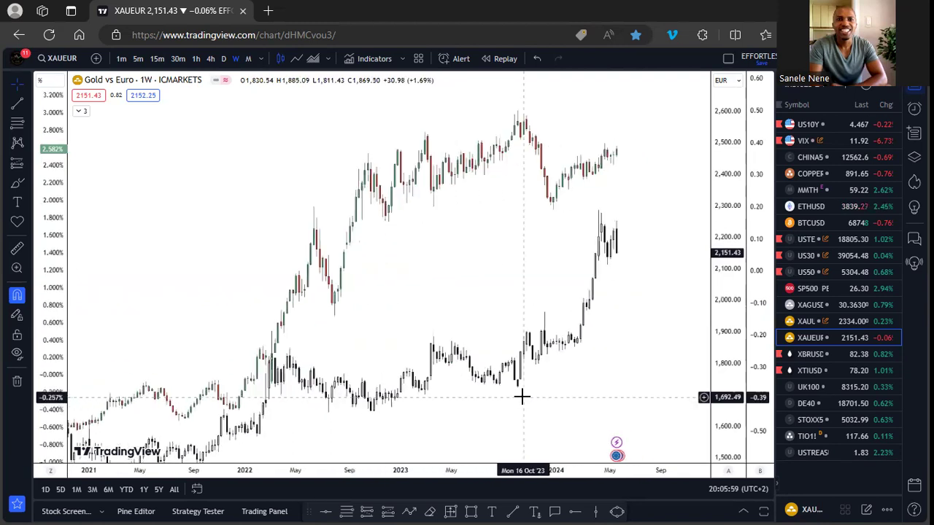
scroll(500, 329, "up", 2)
left_click_drag(726, 360, 646, 355)
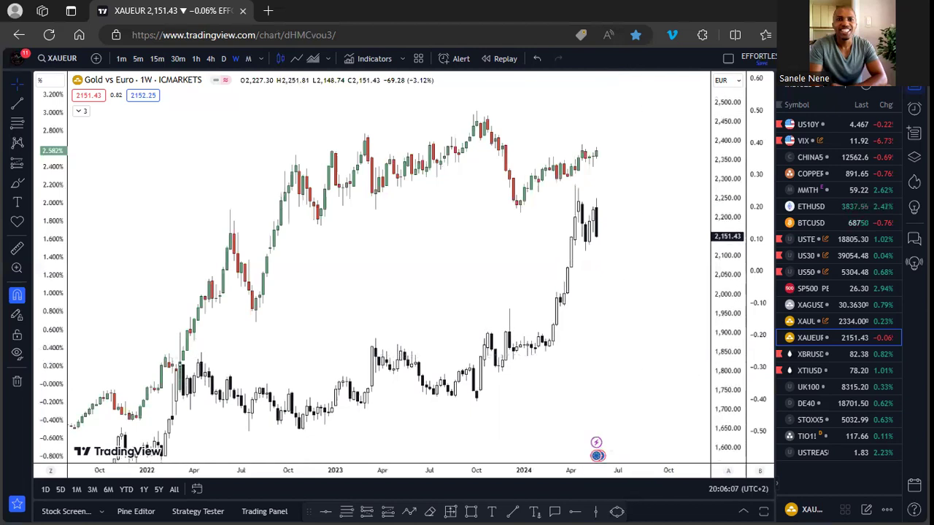
Switch to the Excel workbook and review the Balance Sheet Formula table's interest, currency and bonds entries on the MASTER sheet.
key("alt+Tab")
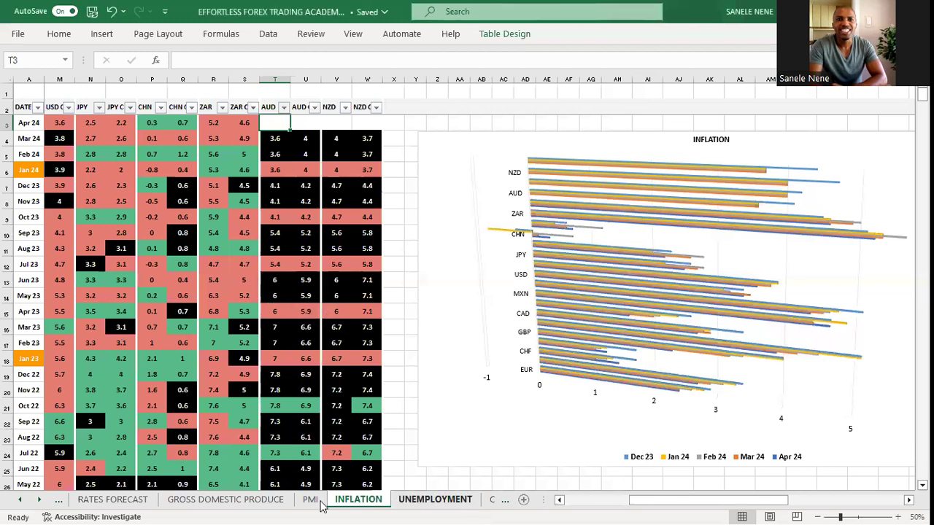
left_click(19, 499)
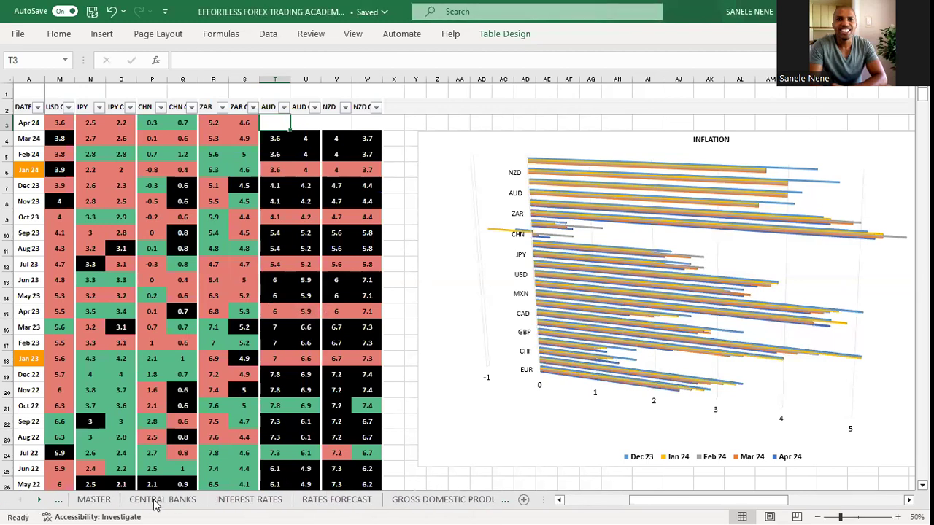
left_click(95, 500)
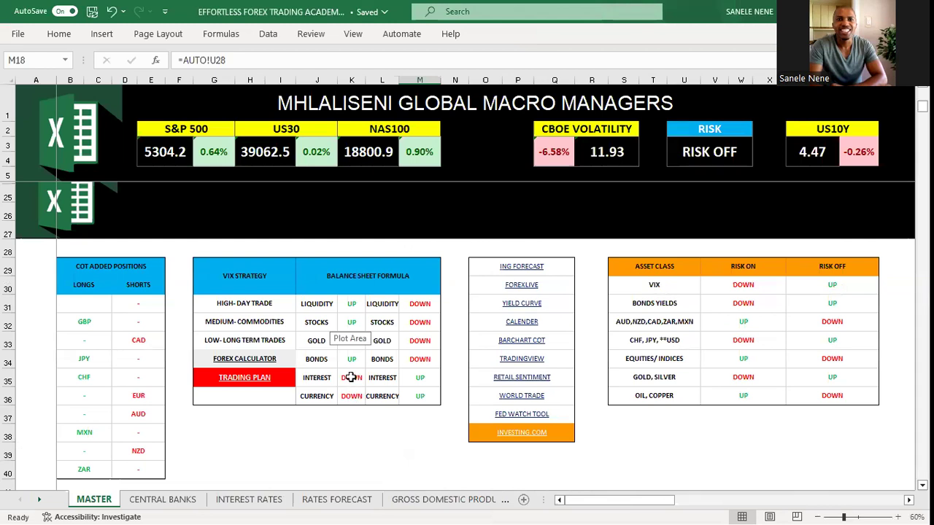
left_click(351, 377)
left_click(353, 396)
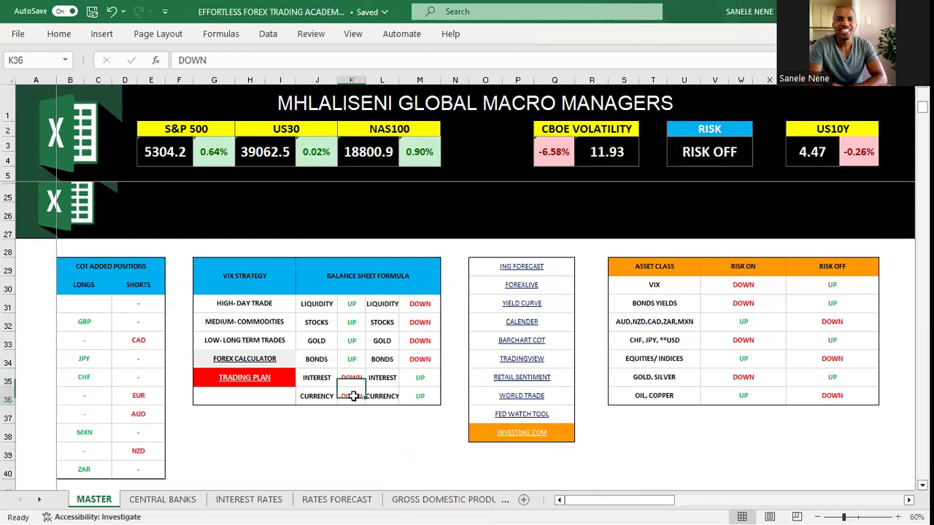
left_click(351, 359)
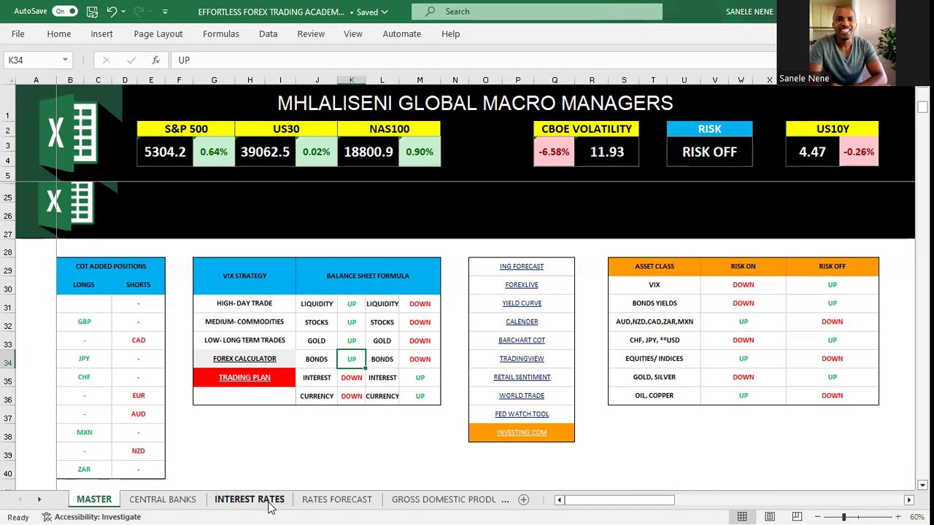
Open the RATES FORECAST sheet, highlight the 4Q24F column and examine the Eurozone deposit rate chart.
left_click(333, 501)
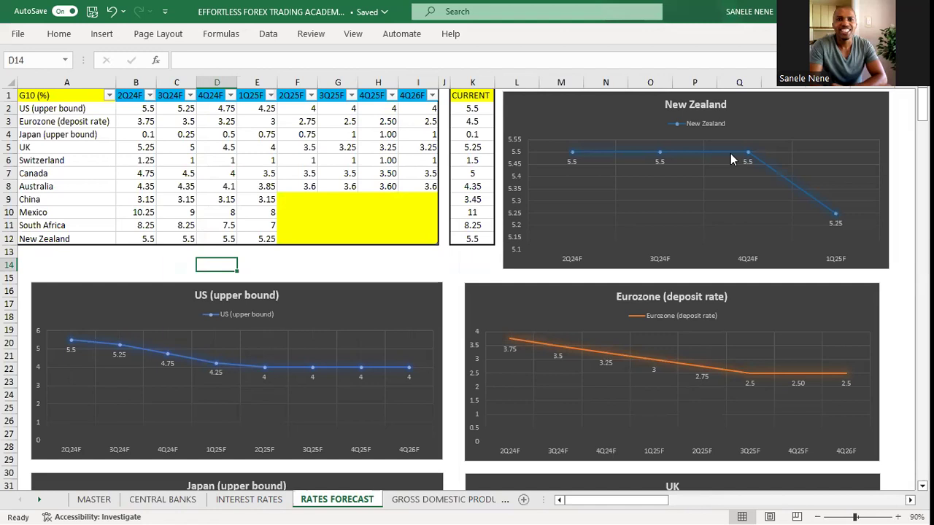
mouse_move(731, 156)
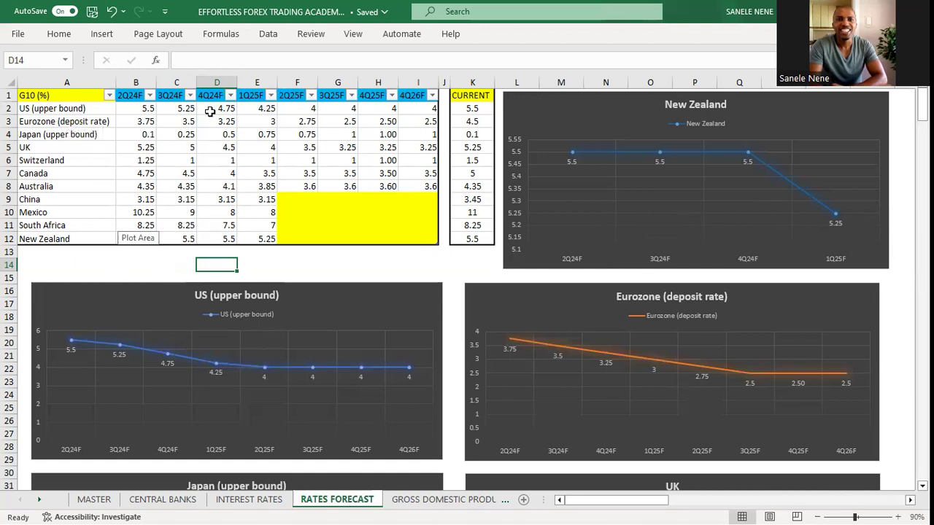
left_click(217, 76)
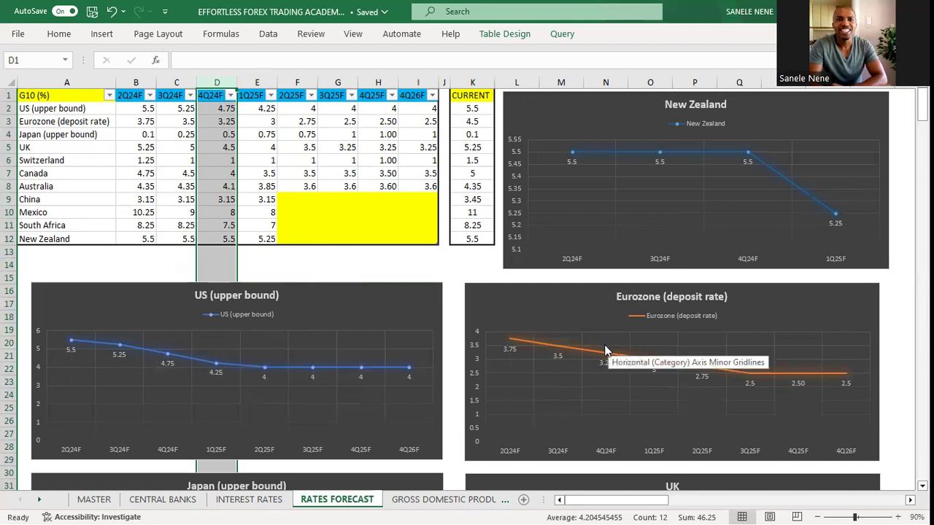
mouse_move(573, 348)
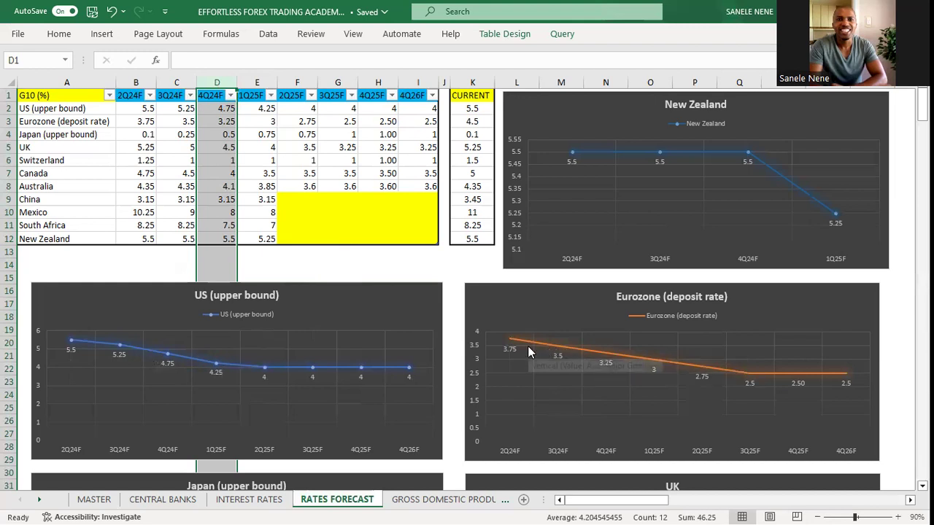
mouse_move(508, 342)
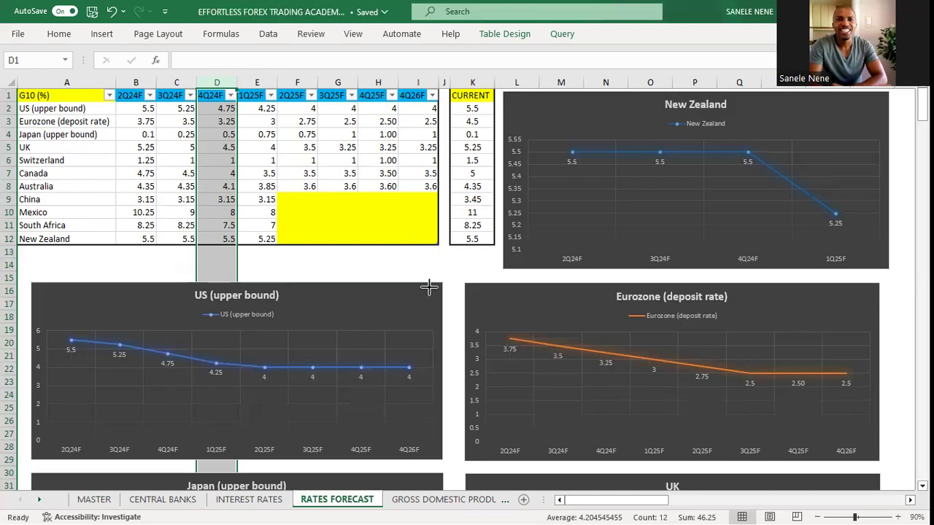
Switch back to TradingView in the browser and load the FX EURO watchlist.
key("alt+Tab")
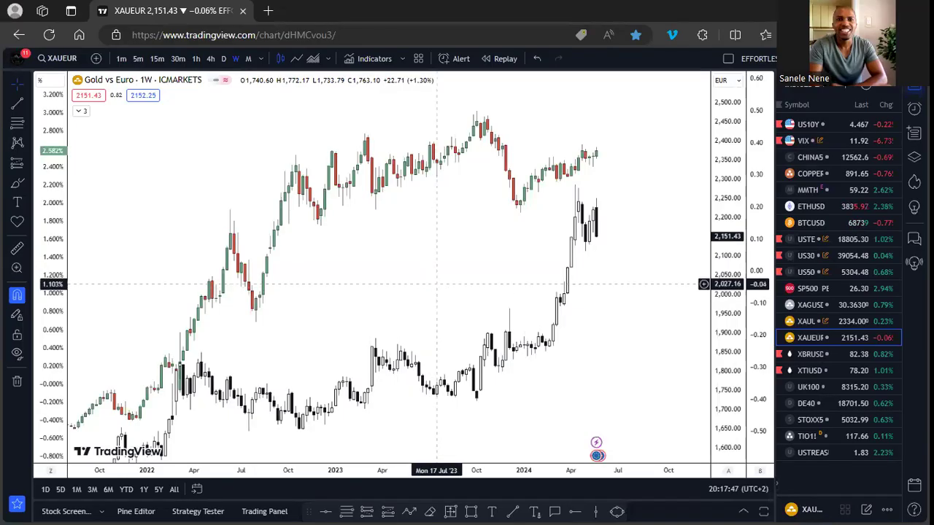
left_click(804, 87)
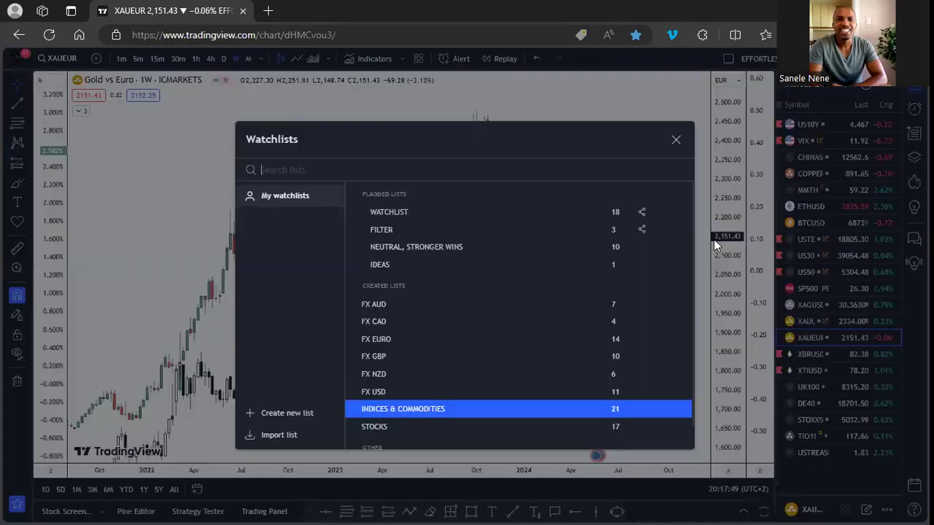
left_click(391, 358)
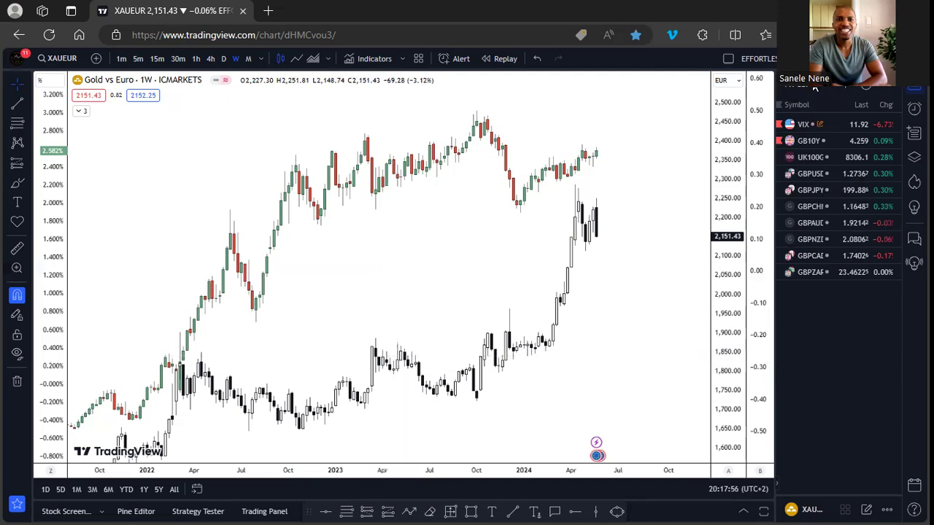
left_click(814, 87)
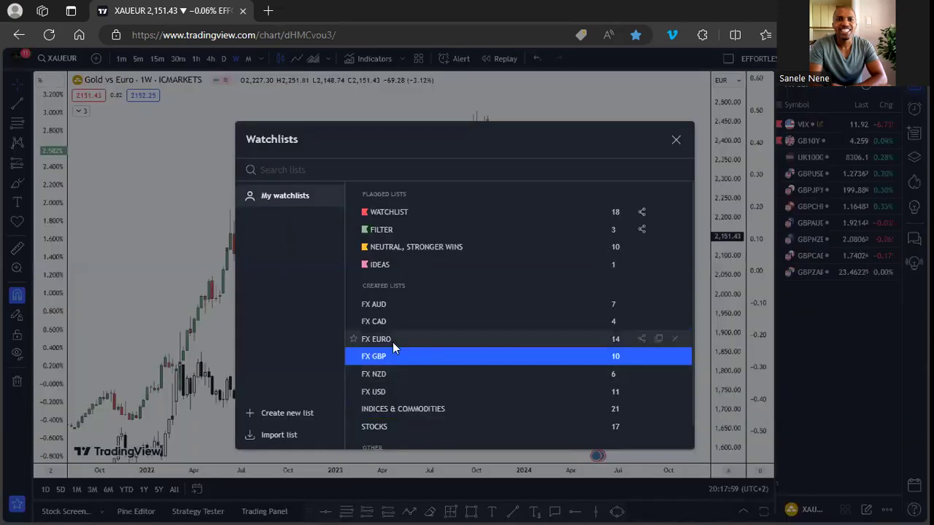
left_click(393, 340)
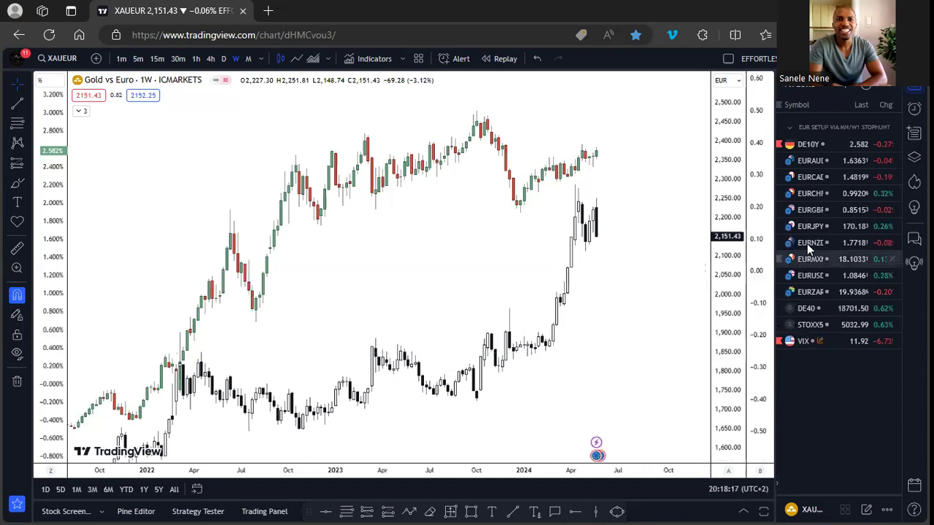
Display the EURGBP weekly chart and hide the DE10Y yield overlay.
left_click(812, 211)
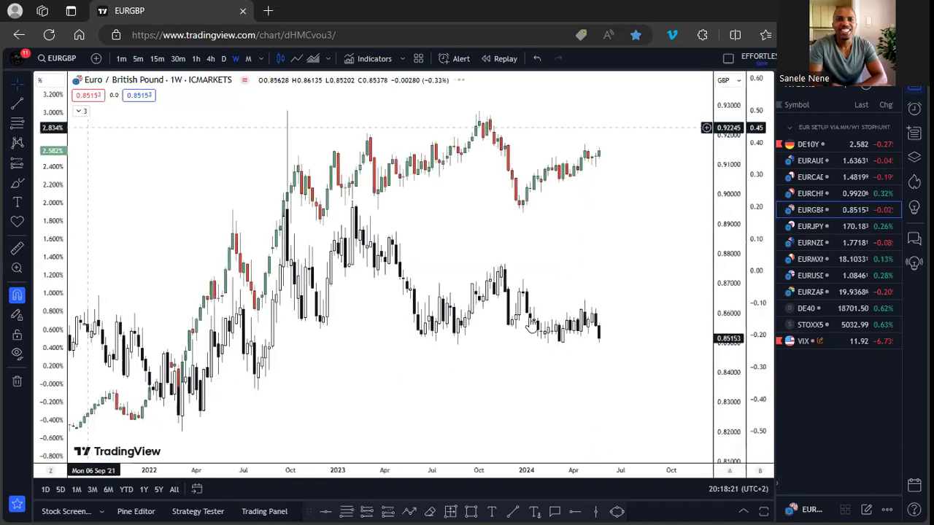
scroll(503, 307, "down", 1)
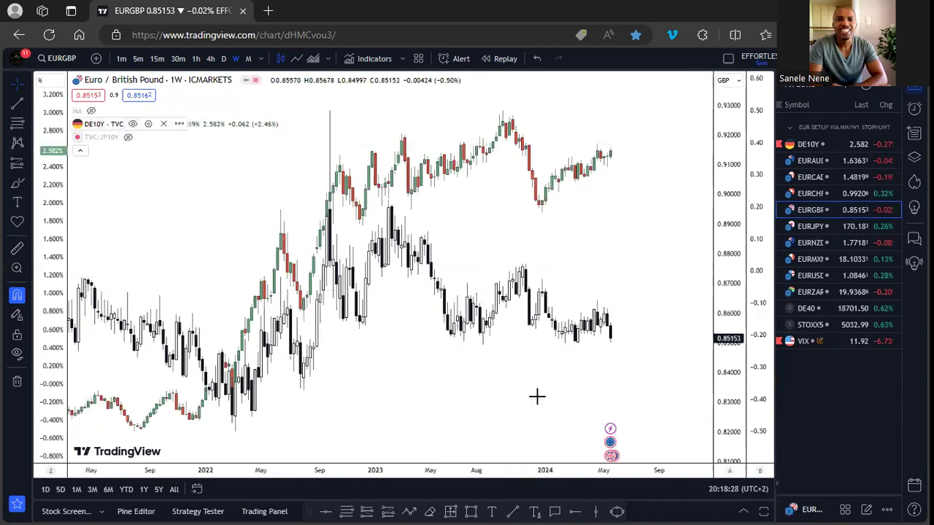
key("alt+h")
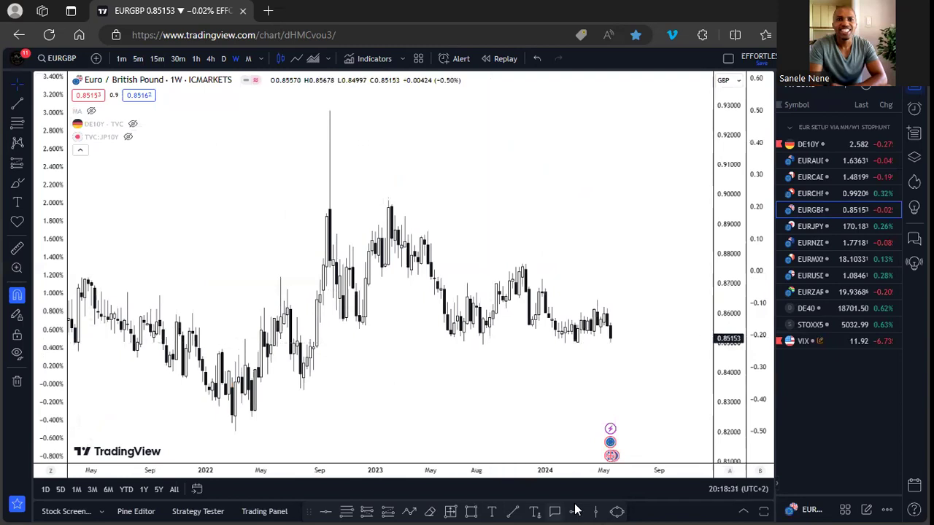
Draw a horizontal ray at about 0.8504 from the July 2023 low on the EURGBP weekly chart.
left_click(362, 326)
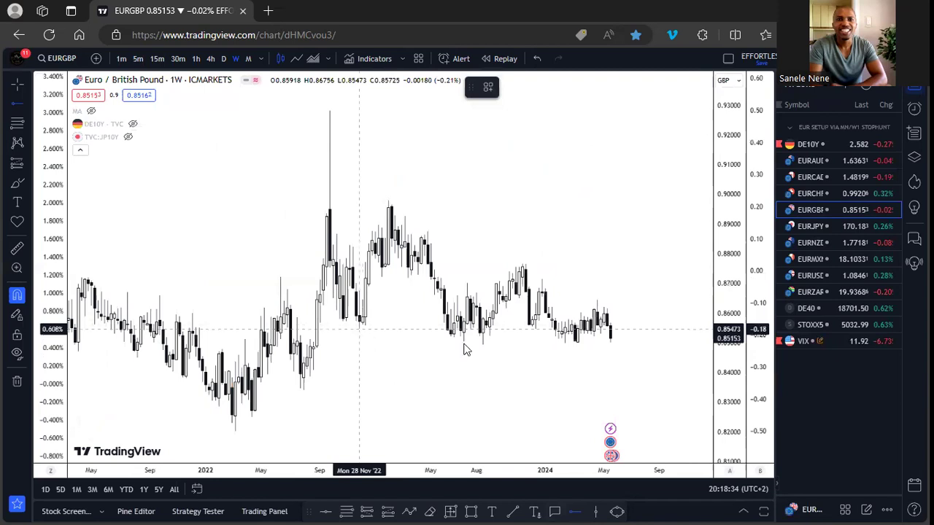
left_click(359, 329)
left_click_drag(465, 349, 464, 343)
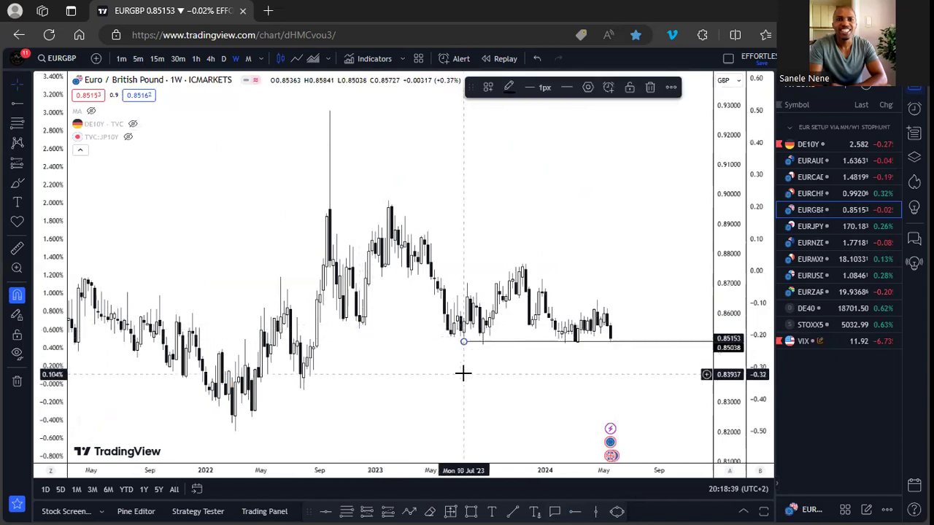
left_click(574, 285)
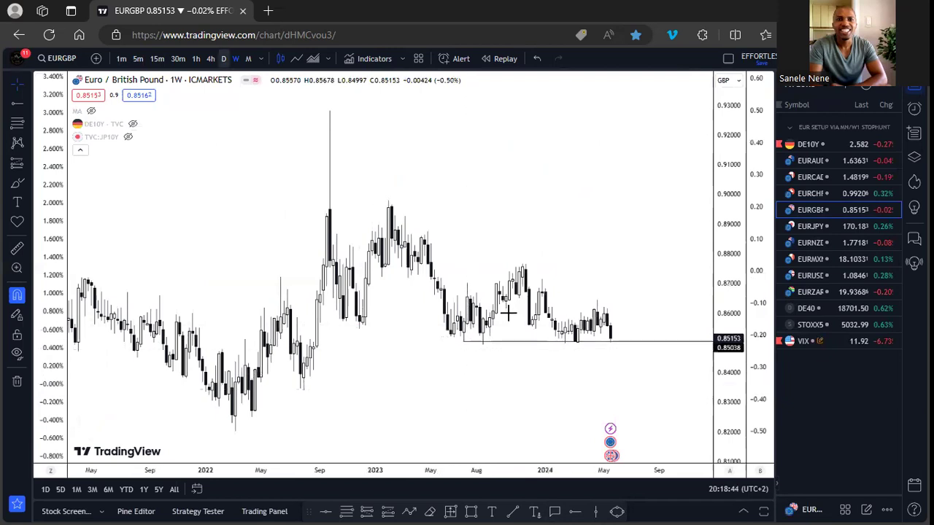
Set the EURGBP chart to the daily timeframe and examine price action above the horizontal ray.
type("1D")
key("Return")
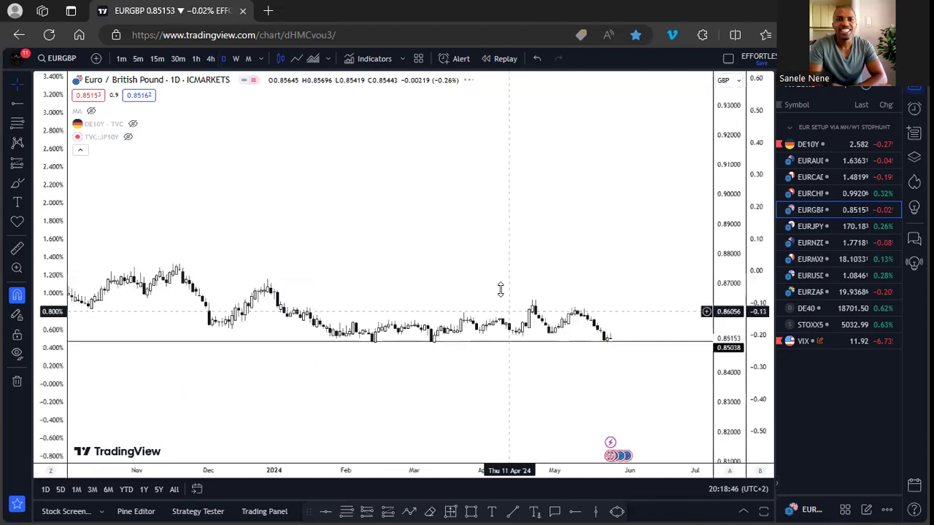
scroll(500, 290, "down", 2)
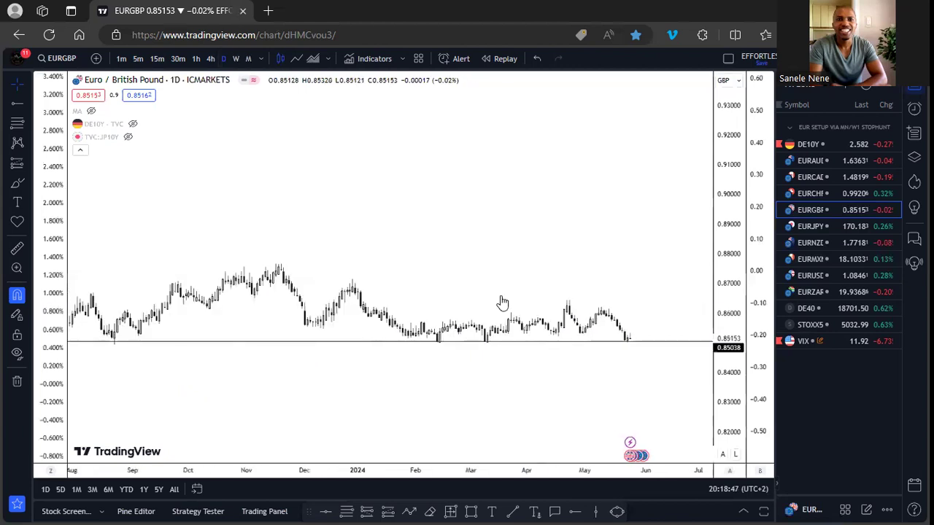
scroll(503, 329, "down", 2)
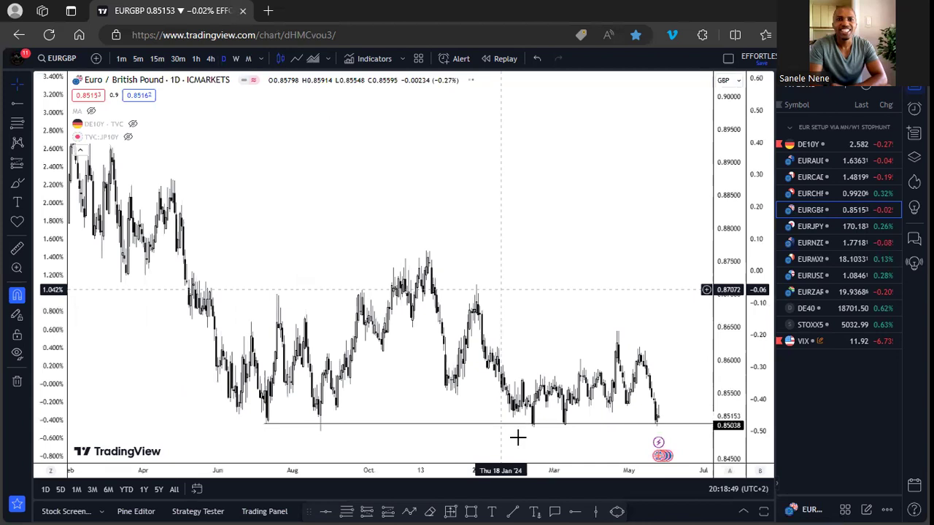
scroll(524, 394, "down", 1)
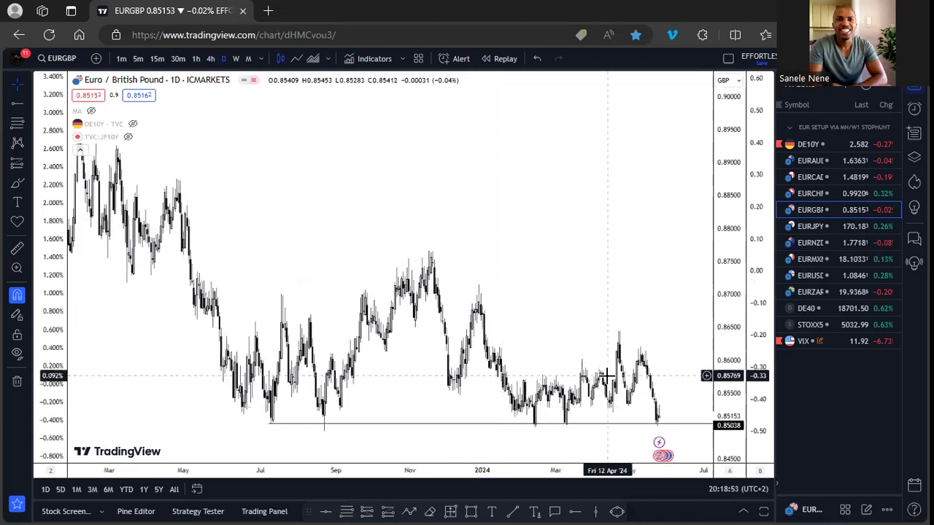
scroll(547, 259, "up", 1)
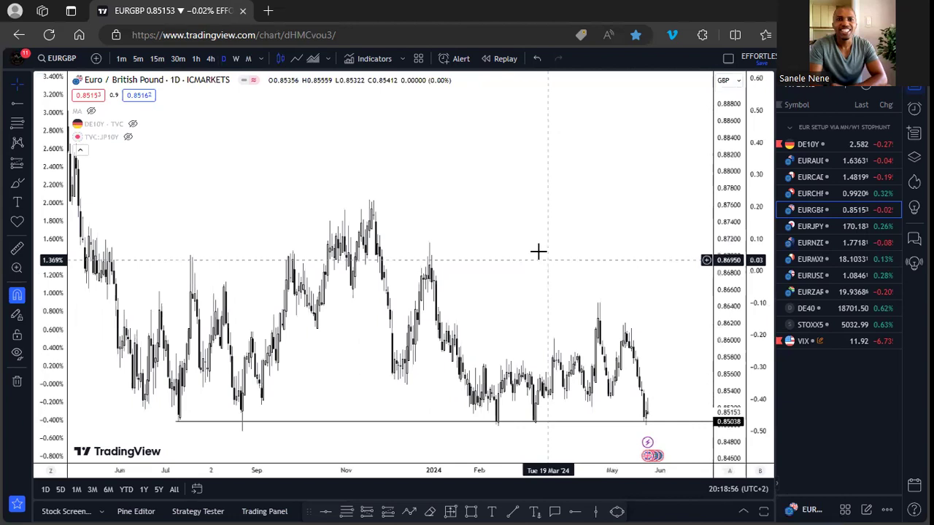
scroll(537, 250, "up", 1)
scroll(467, 227, "up", 1)
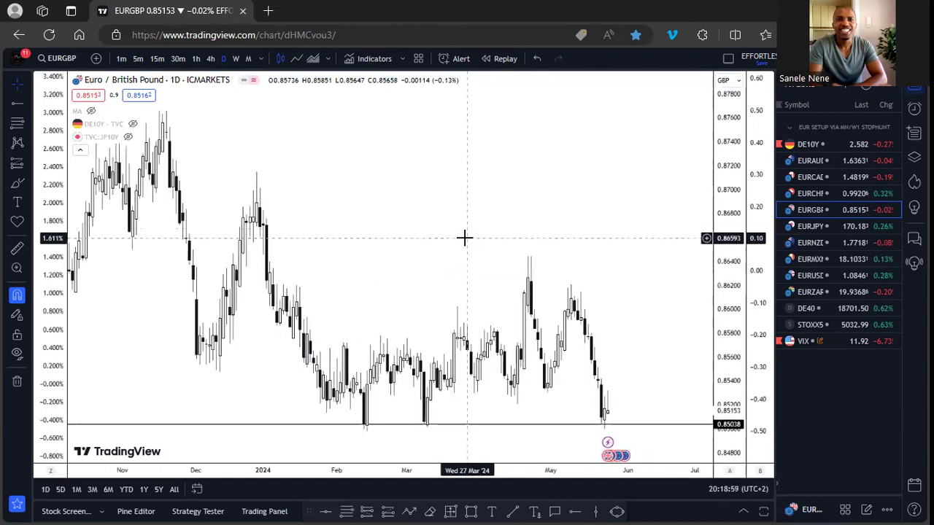